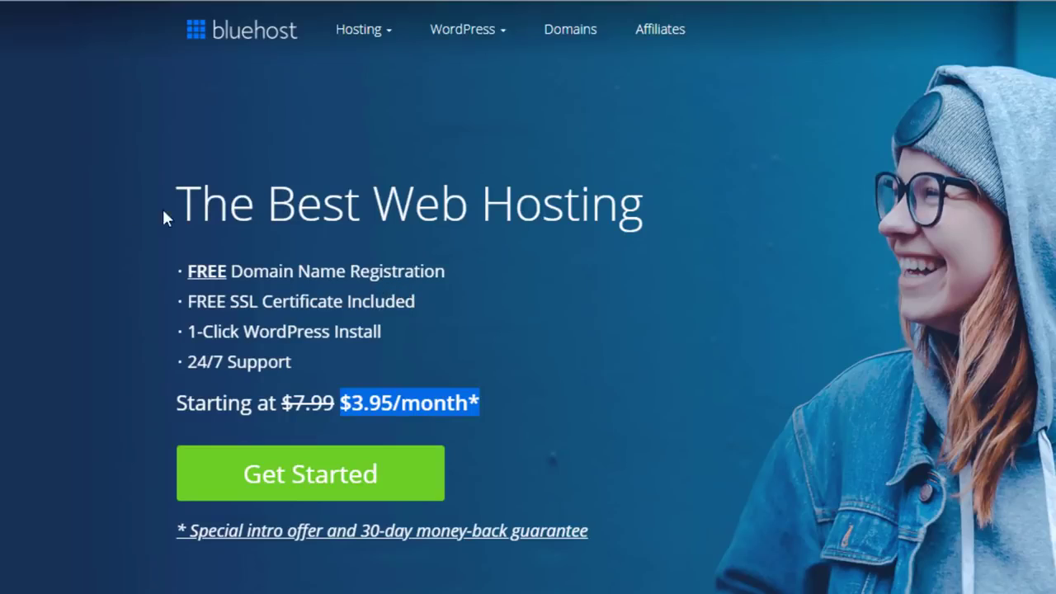
- Open the special intro offer's 30-day money-back guarantee terms, read them and close them
left_click(477, 338)
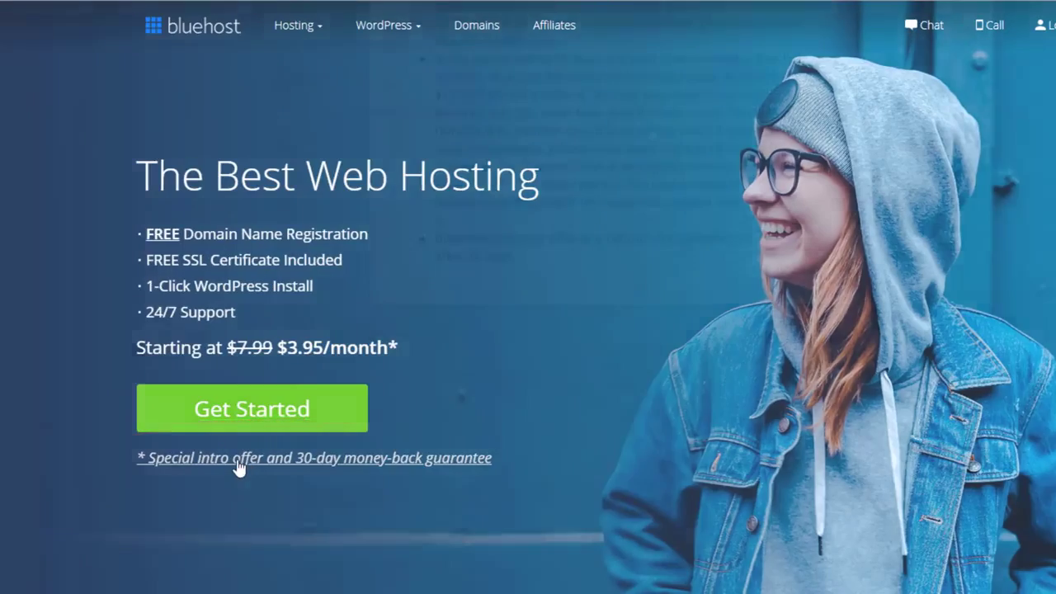
left_click(238, 461)
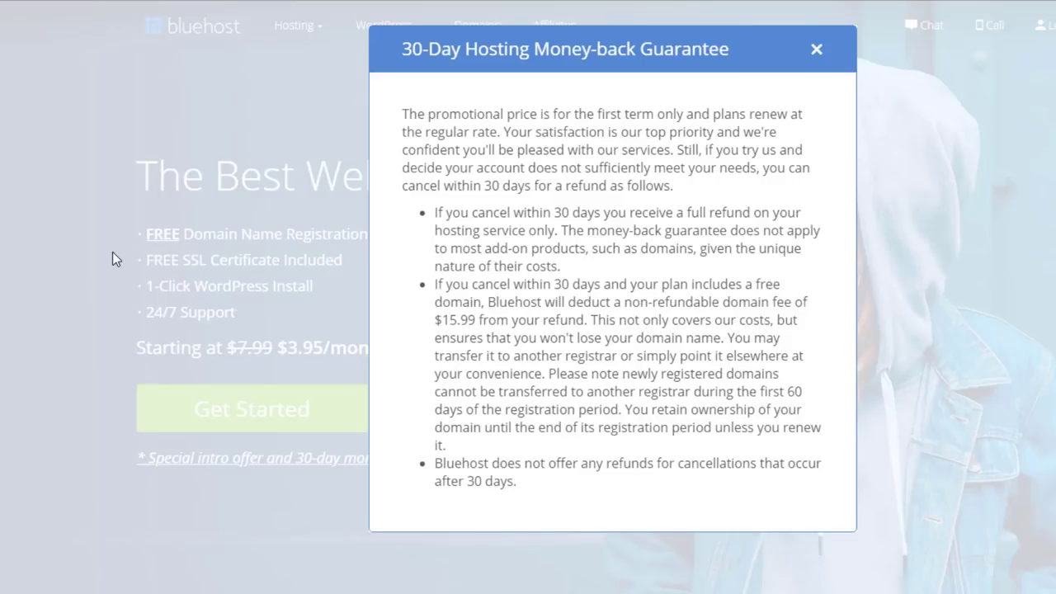
left_click(815, 49)
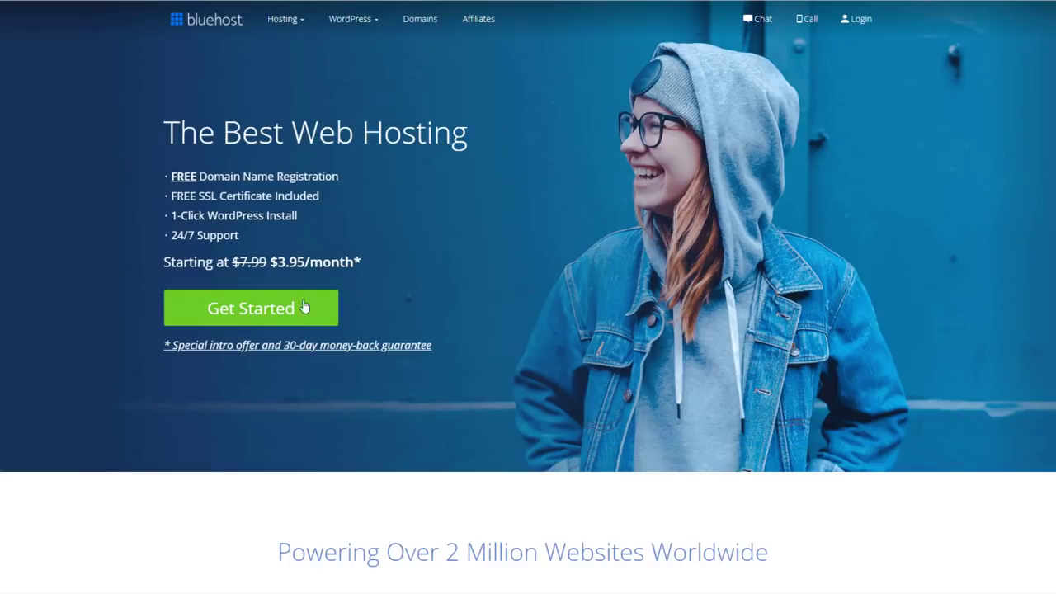
- Start the hosting sign-up and compare the features and prices of the basic, plus, choice plus and Go PRO plans
left_click(251, 307)
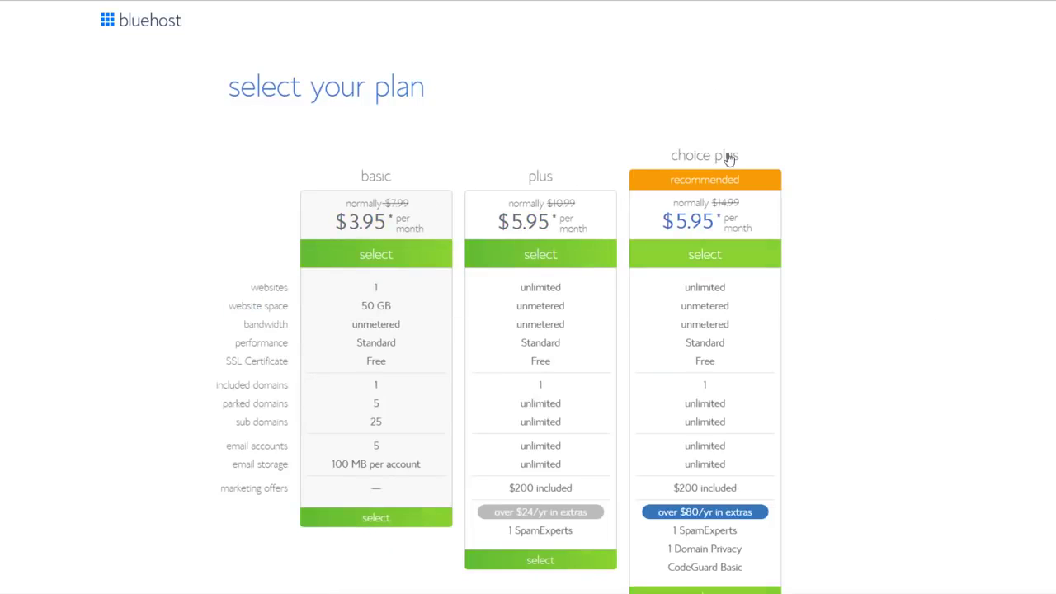
scroll(730, 161, "down", 3)
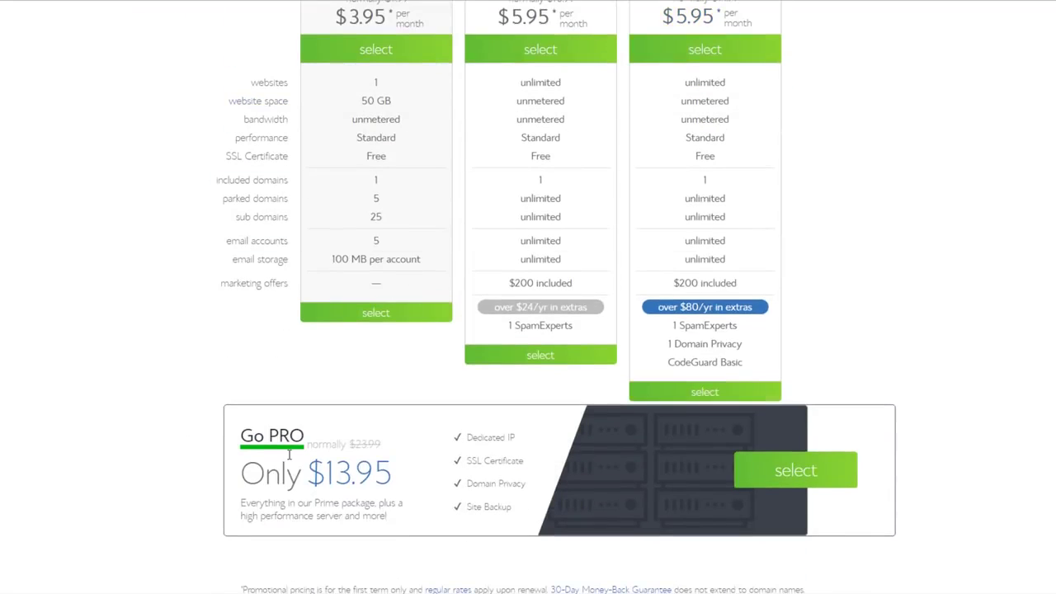
scroll(42, 205, "up", 3)
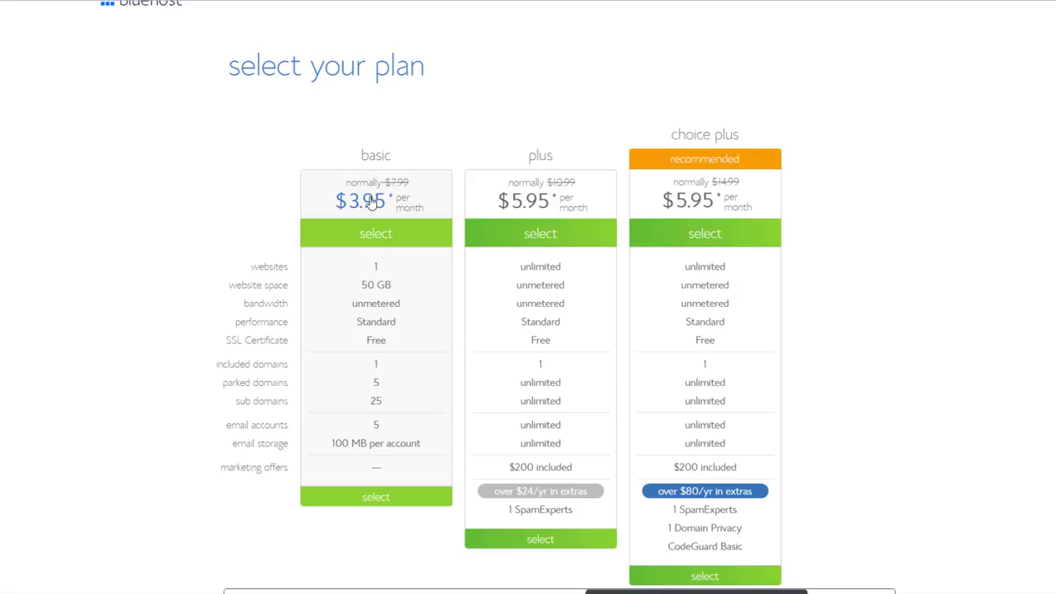
scroll(337, 228, "down", 3)
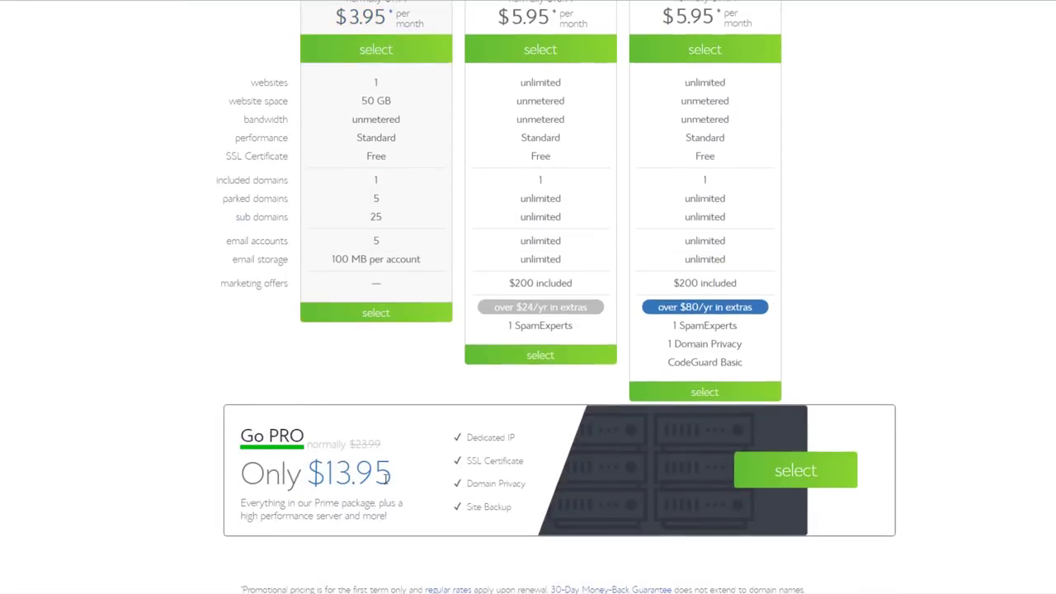
scroll(107, 396, "up", 2)
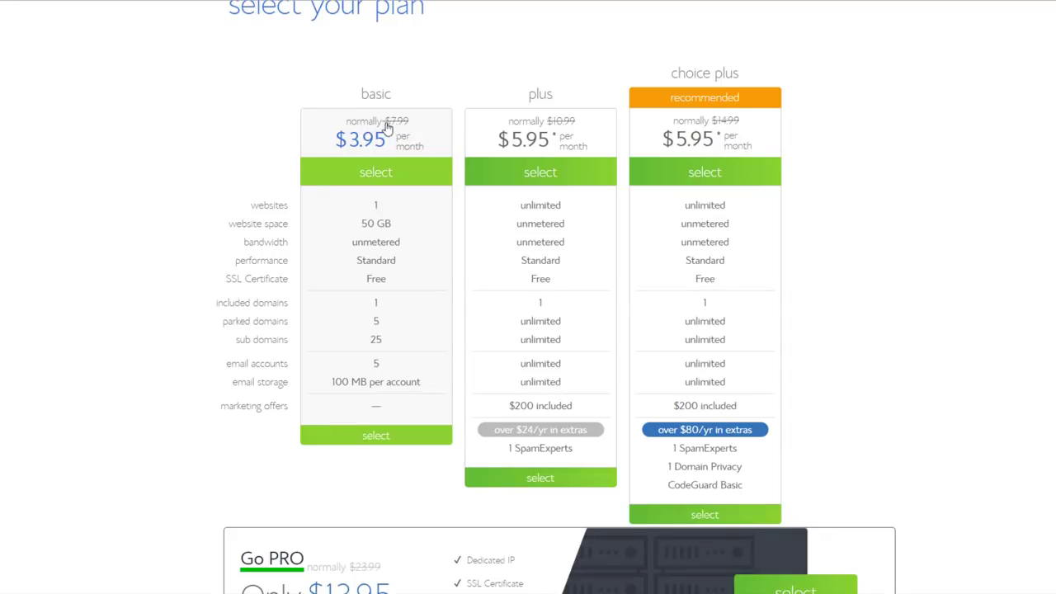
scroll(401, 130, "down", 3)
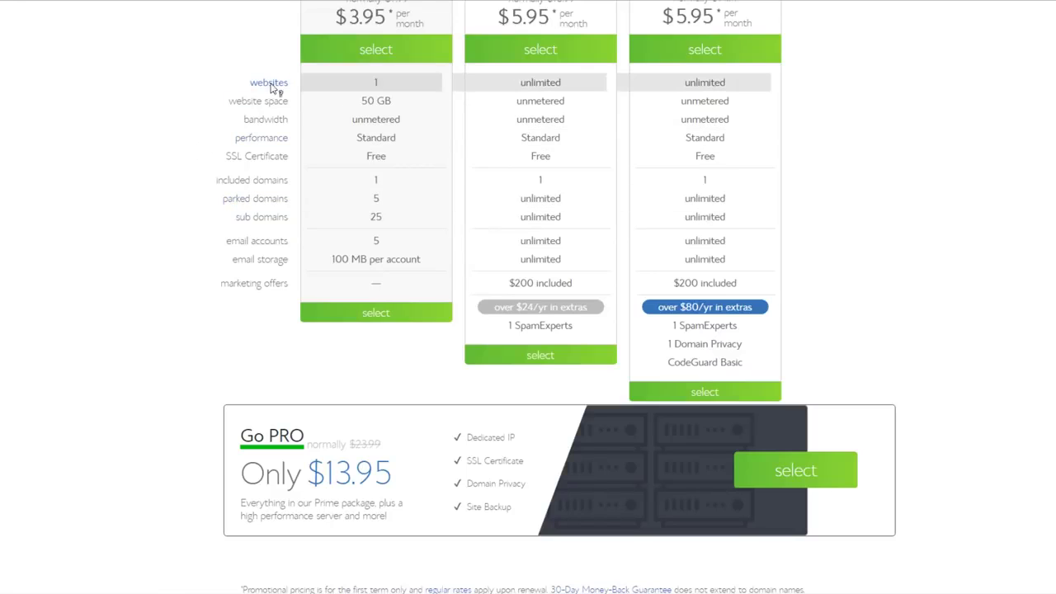
scroll(866, 218, "up", 2)
scroll(869, 219, "up", 2)
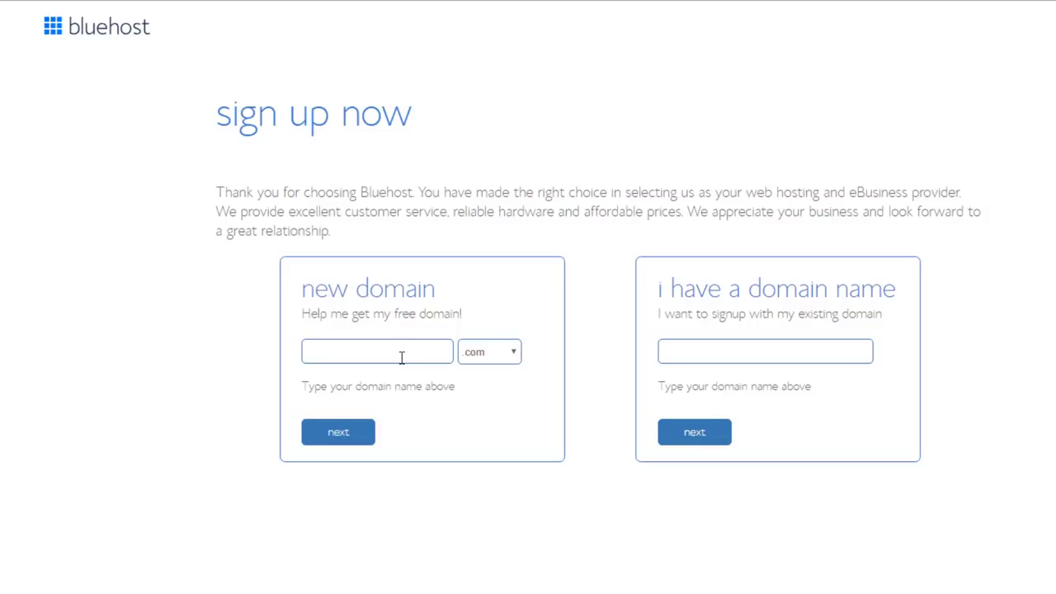
- Enter chooseyourdomainhere as the new domain name with the .com extension and continue to account creation
left_click(402, 356)
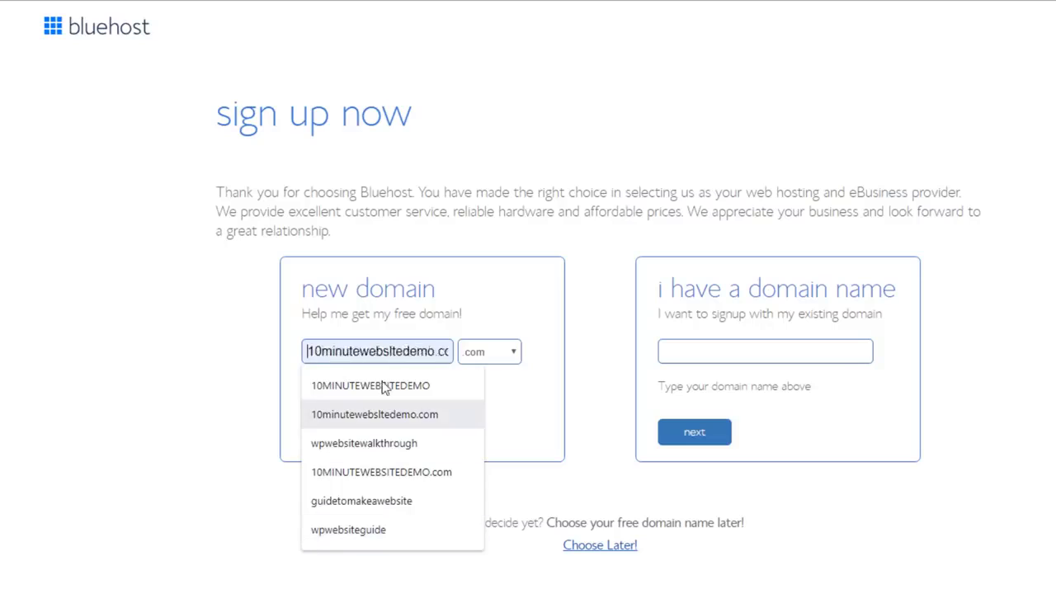
type("chooseyourdomainhere")
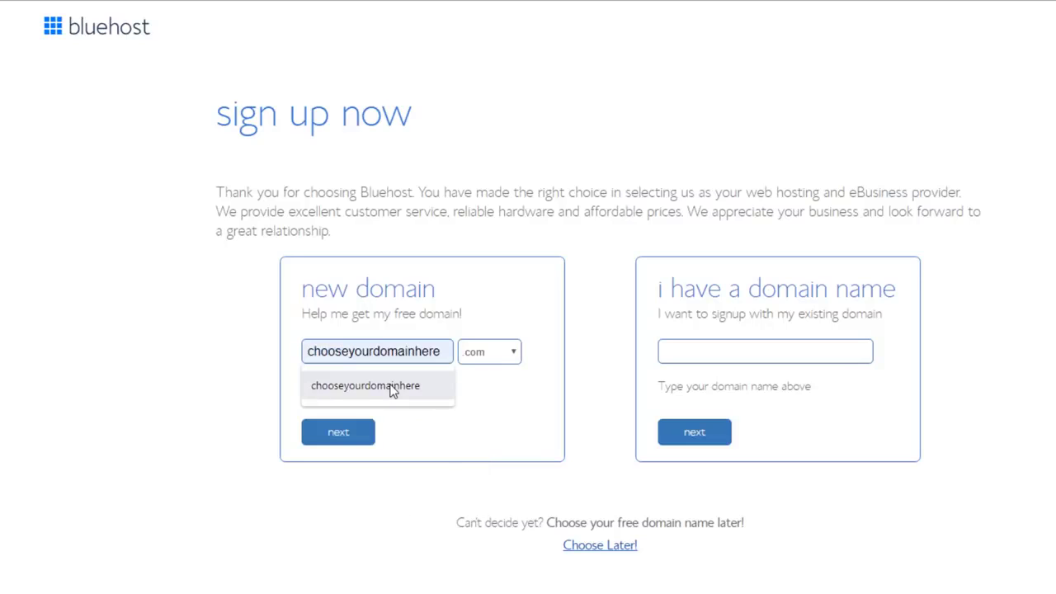
left_click(392, 389)
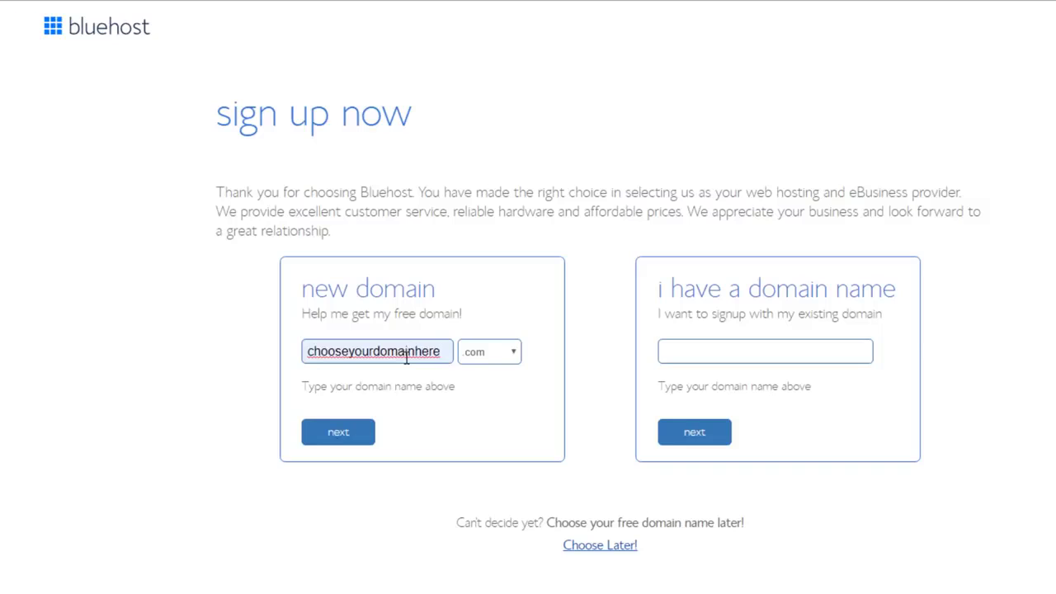
left_click(492, 354)
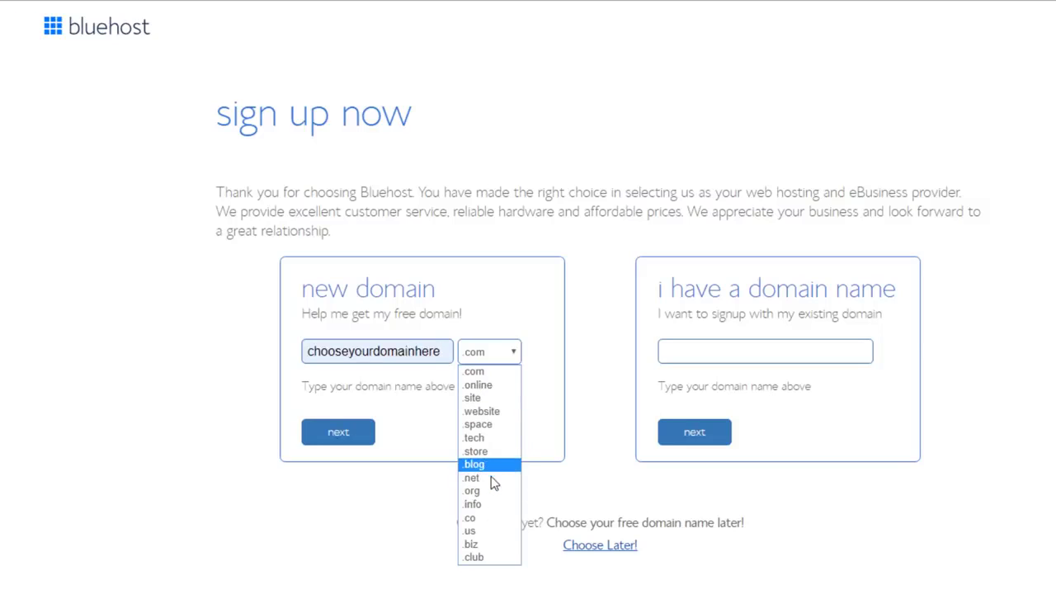
left_click(384, 550)
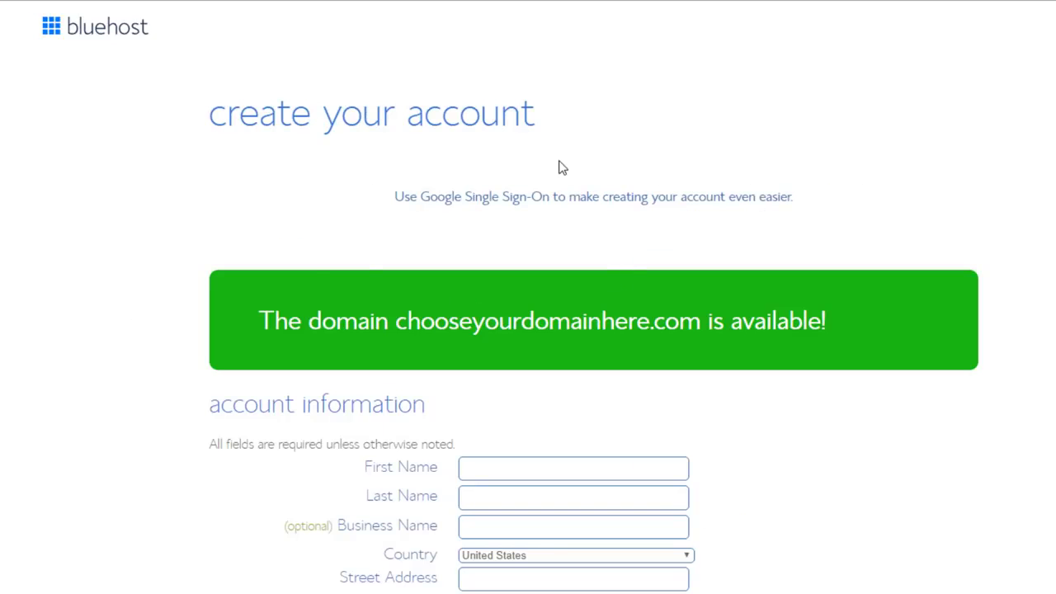
- Remove the Bluehost SEO Tools Start option from the package extras
scroll(288, 405, "down", 3)
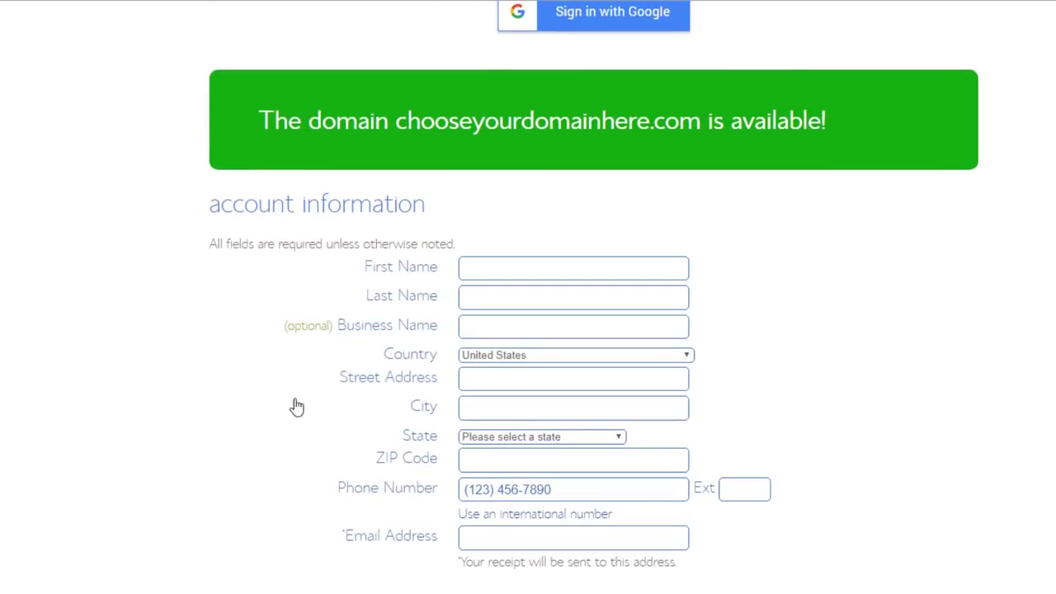
scroll(831, 390, "down", 3)
scroll(600, 345, "down", 3)
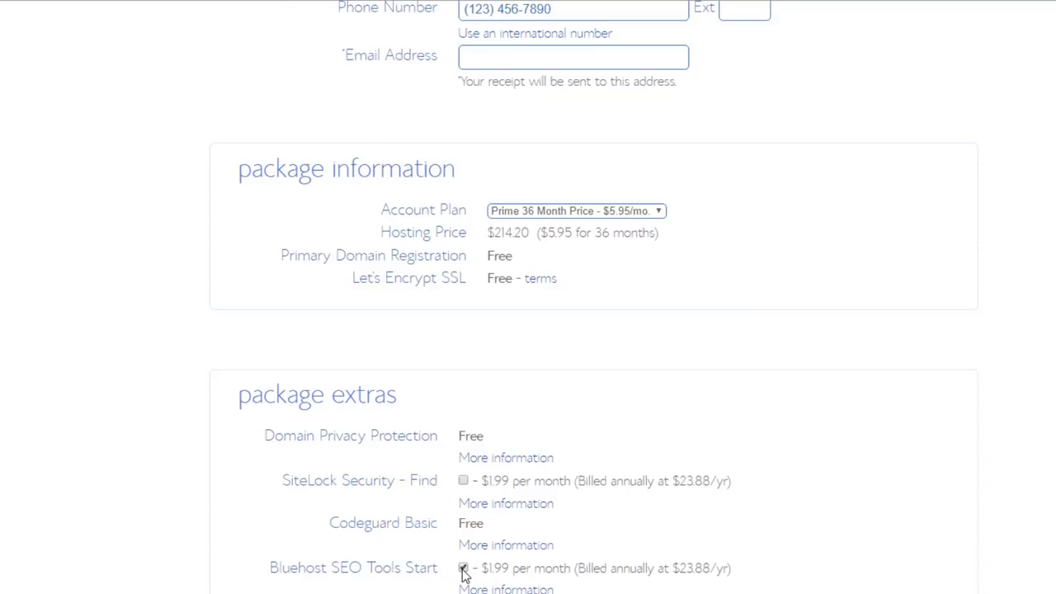
left_click(462, 569)
left_click(463, 569)
- Review the account plan's billing terms and choose Prime 36 Month Price - $5.95/mo
left_click(601, 215)
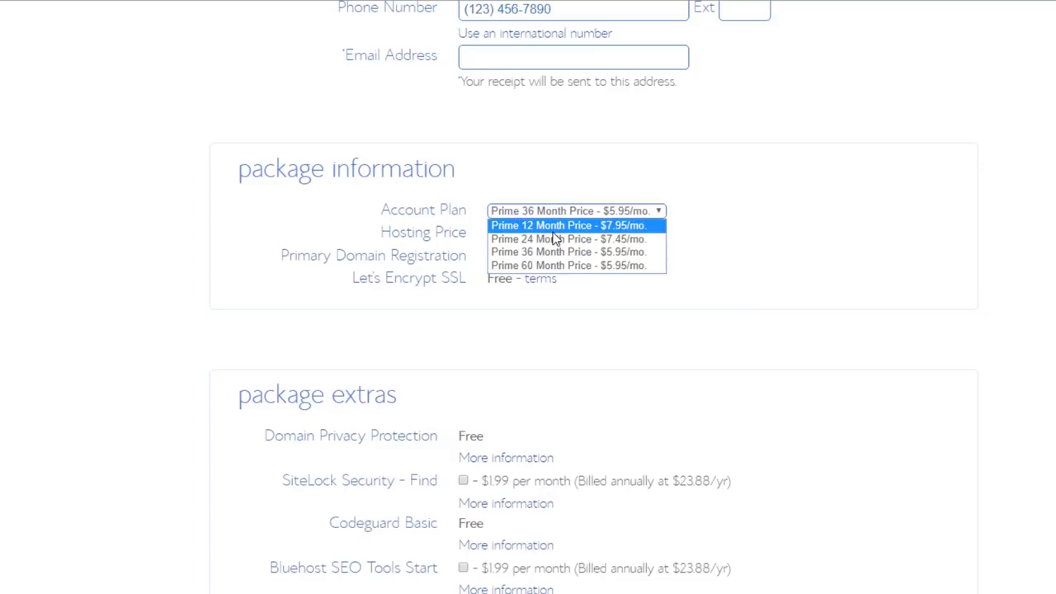
left_click(618, 252)
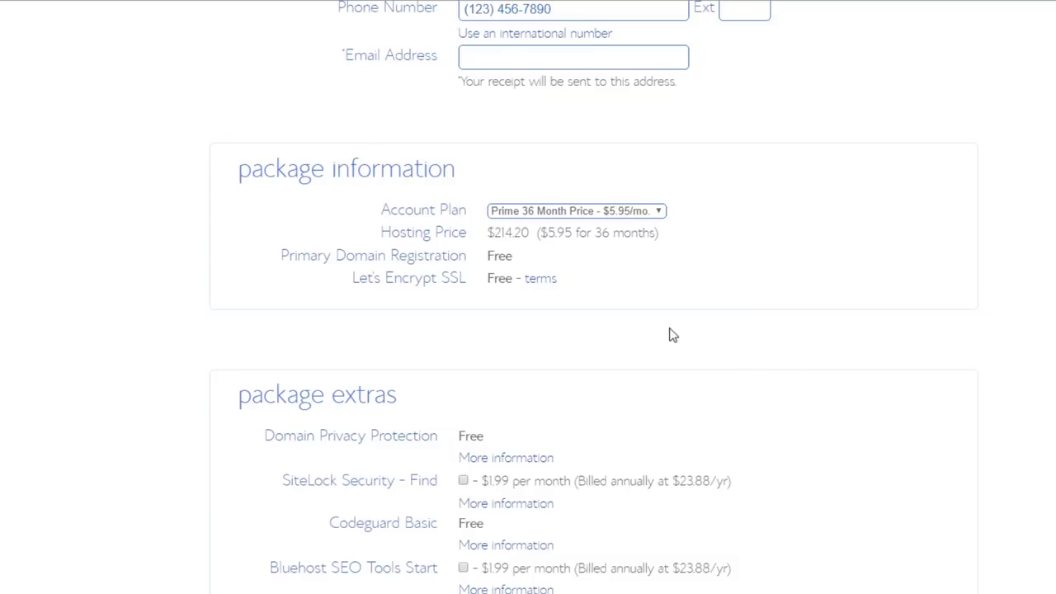
left_click(581, 213)
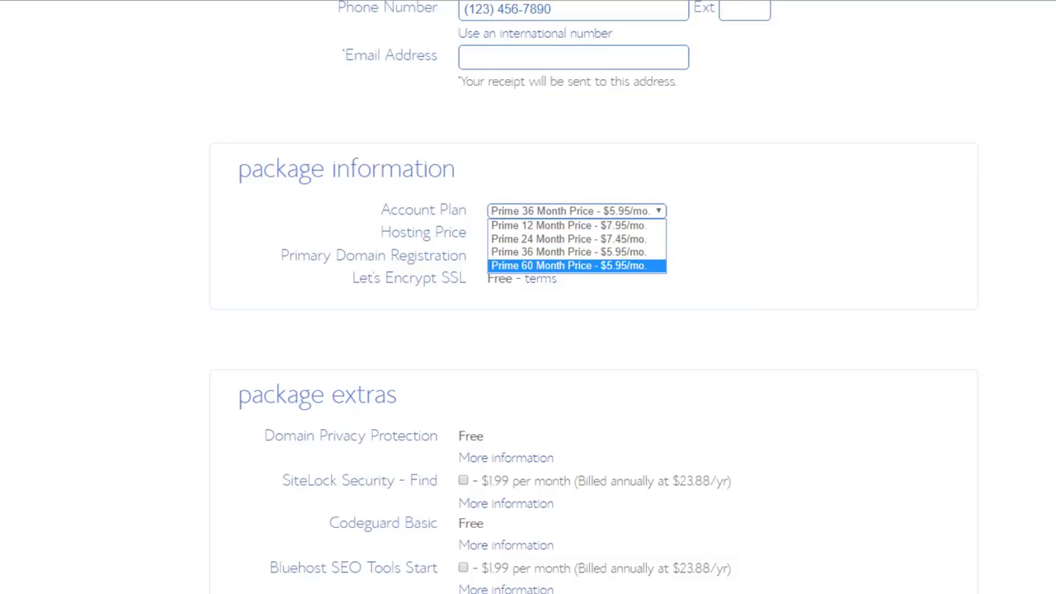
left_click(413, 177)
scroll(522, 266, "up", 9)
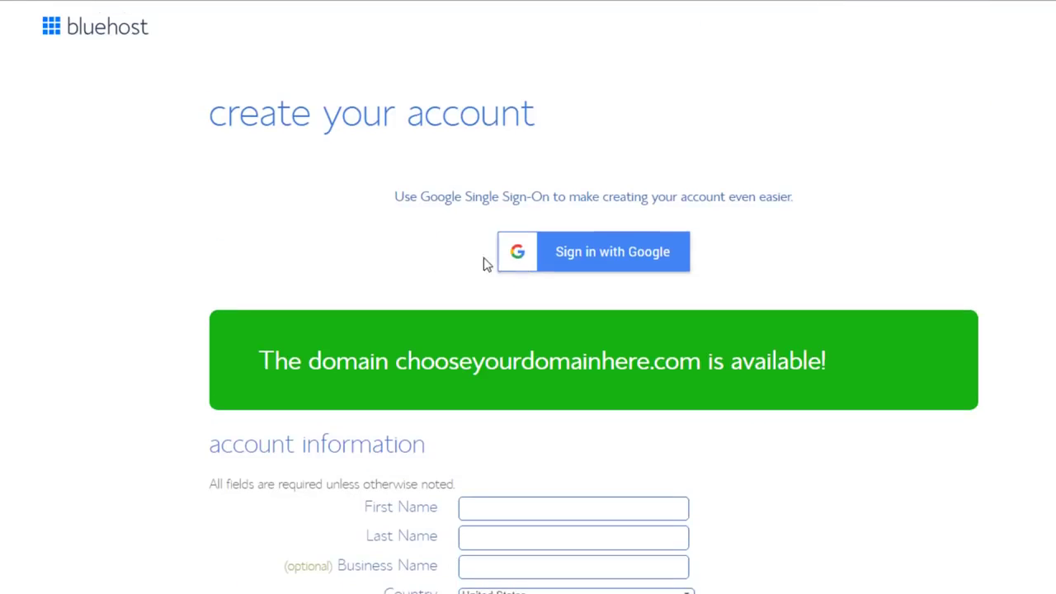
scroll(426, 288, "down", 10)
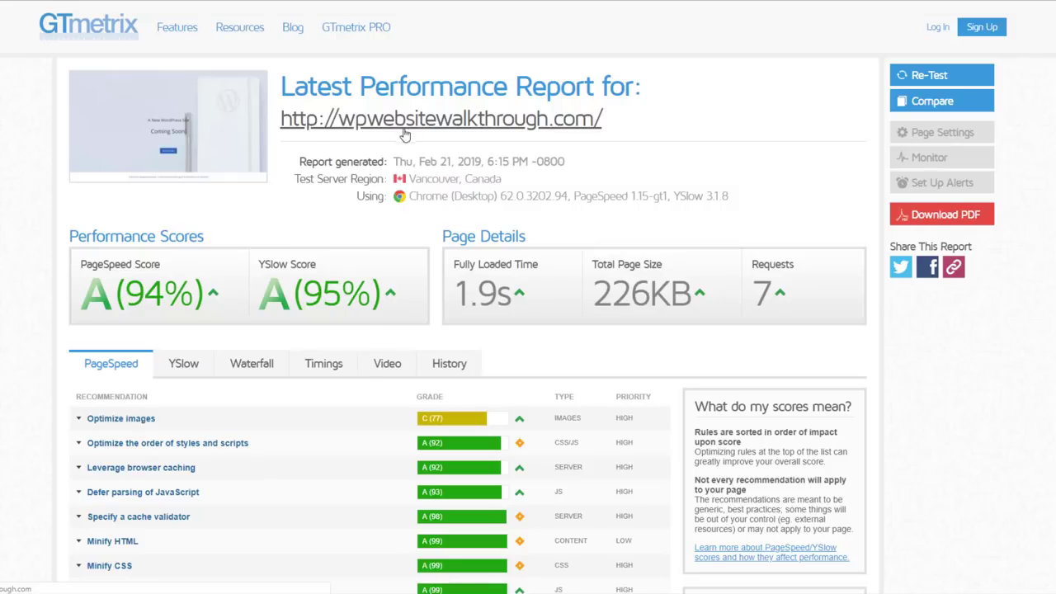
- Switch to the GTmetrix report for wpwebsitewalkthrough.com and examine its PageSpeed score, YSlow score and fully loaded time against the averages
scroll(452, 125, "down", 2)
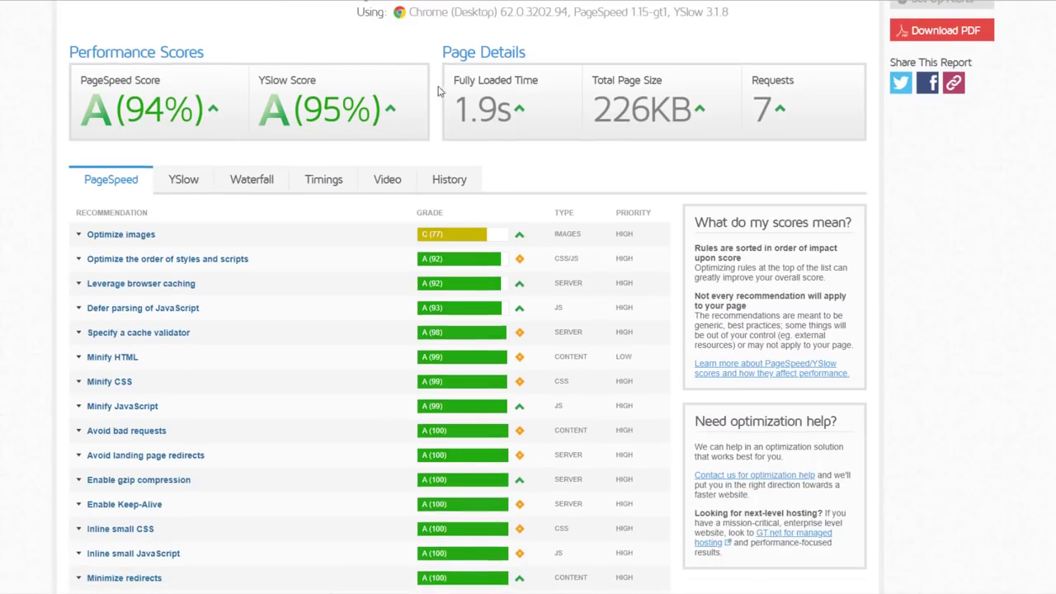
scroll(442, 89, "up", 1)
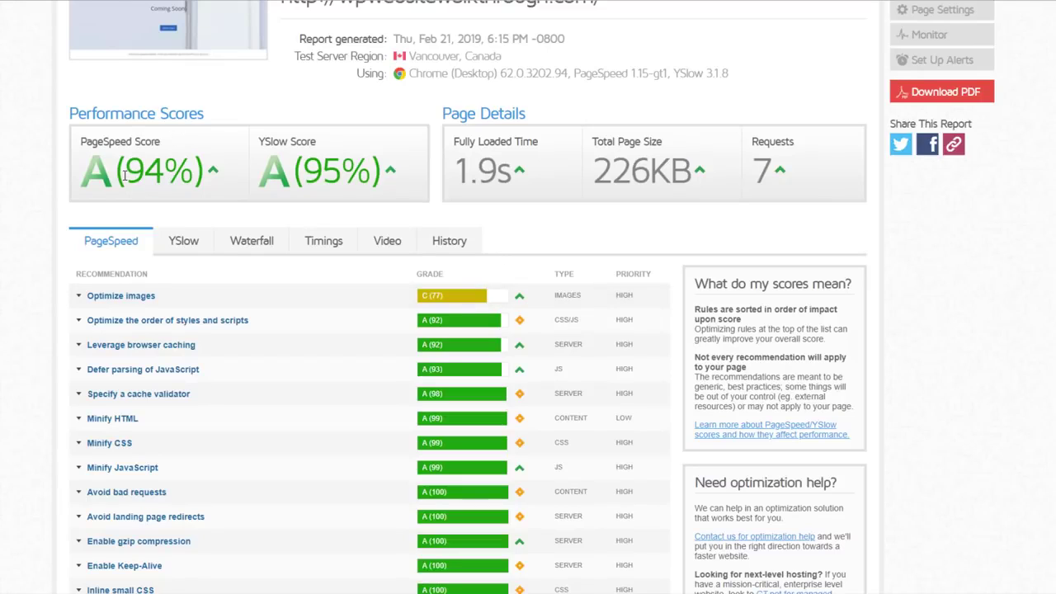
left_click_drag(123, 176, 188, 175)
left_click(188, 176)
mouse_move(215, 172)
mouse_move(392, 175)
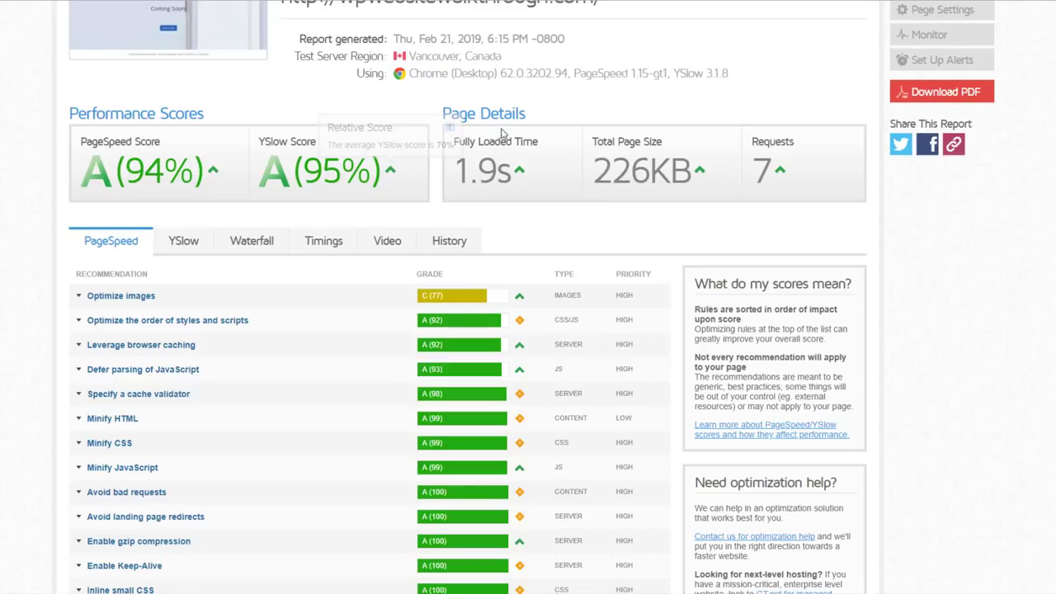
mouse_move(518, 171)
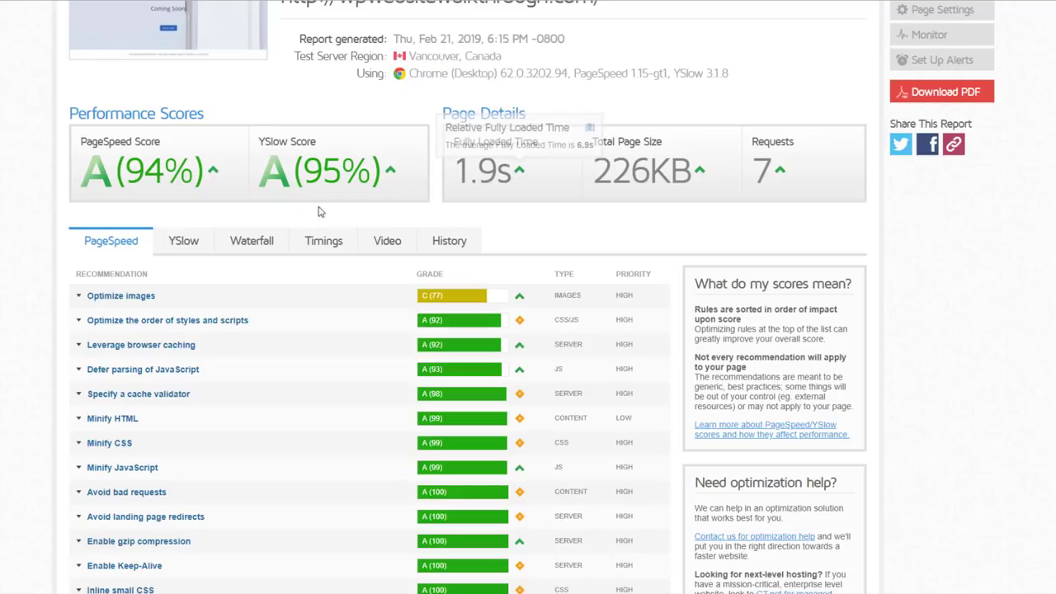
scroll(3, 169, "up", 1)
scroll(4, 175, "up", 1)
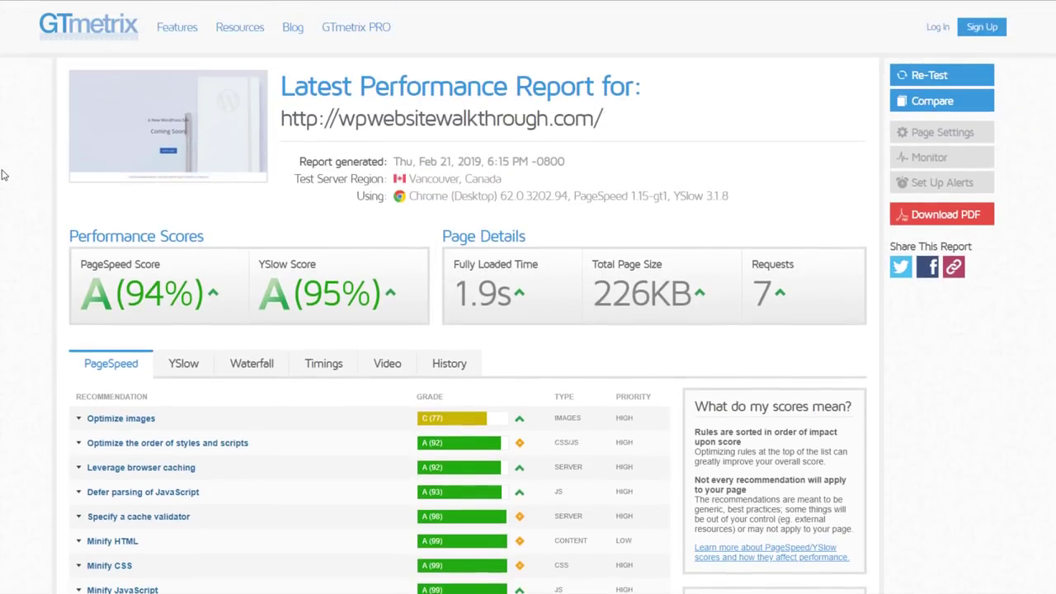